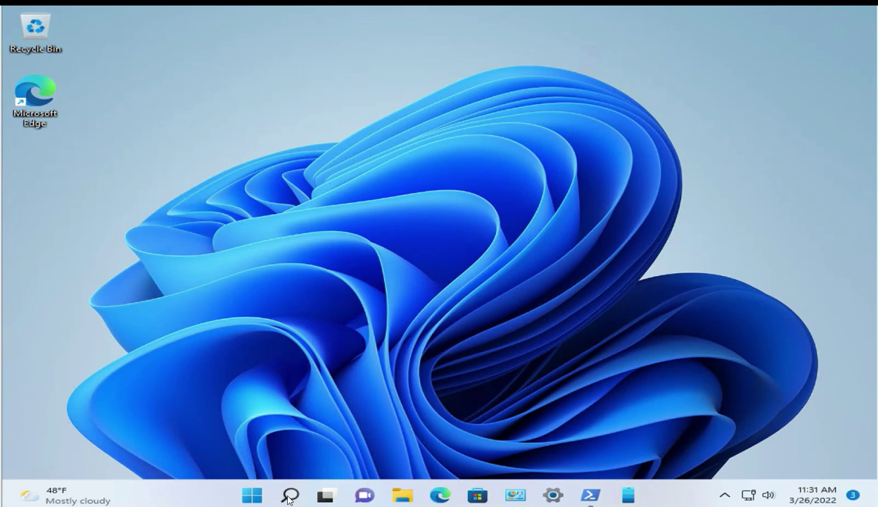
# Search Windows for 'settings' and launch the Settings app from the results
pyautogui.click(290, 496)
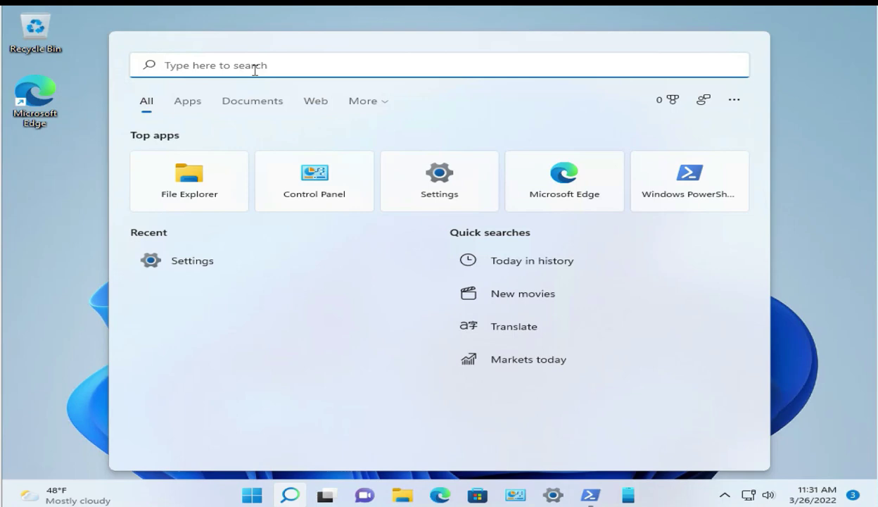
pyautogui.write('sett')
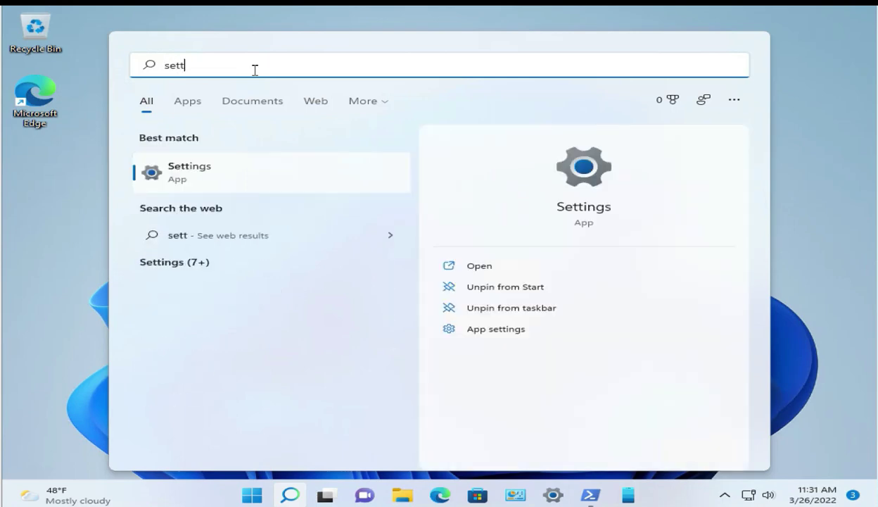
pyautogui.write('ings')
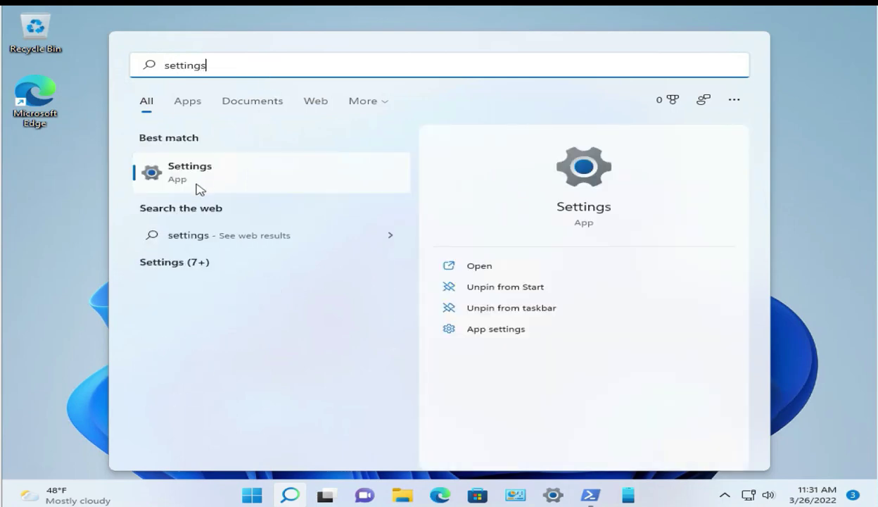
pyautogui.click(197, 178)
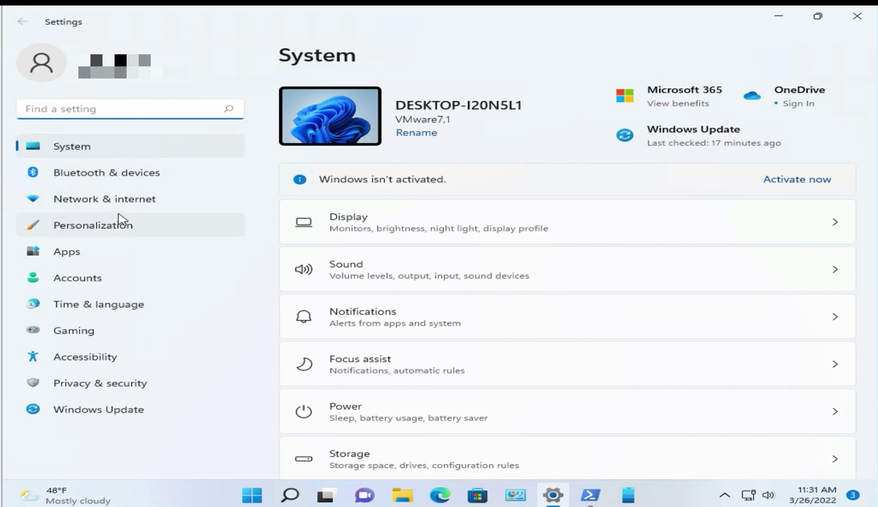
# Go to Bluetooth & devices in Settings and launch Your Phone from there
pyautogui.click(105, 177)
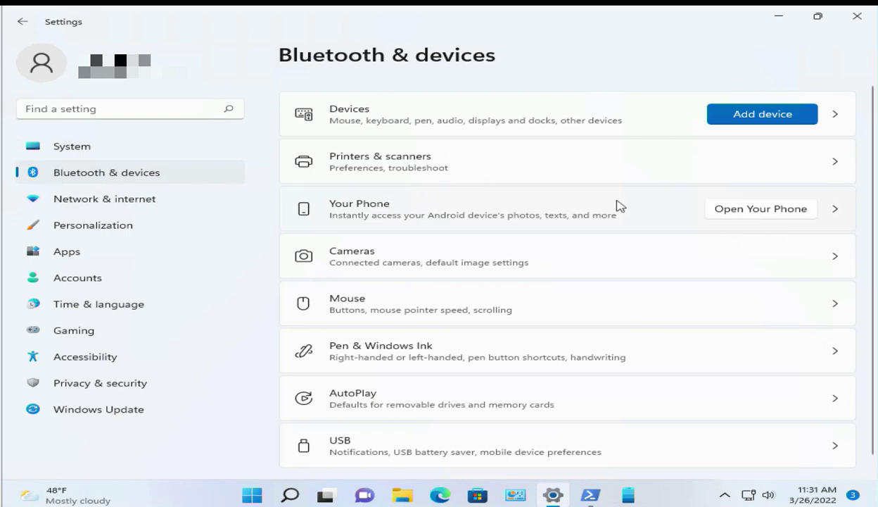
pyautogui.click(751, 212)
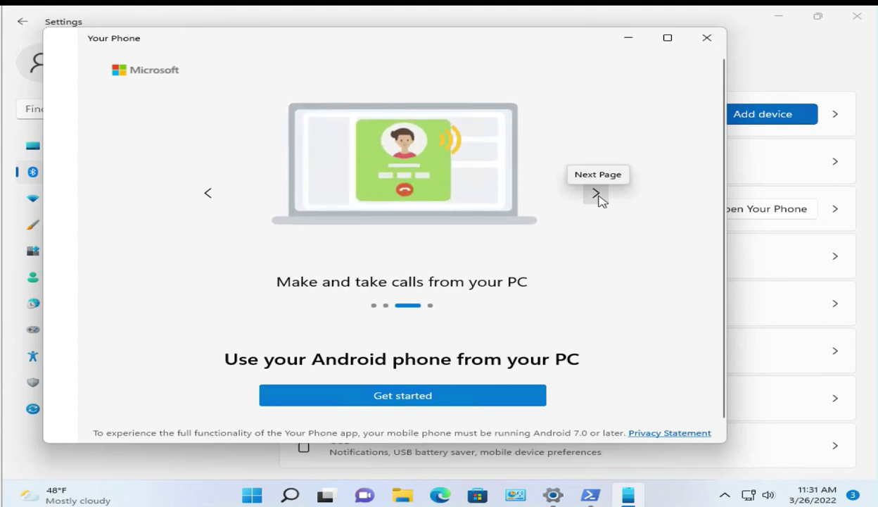
# Advance the Your Phone welcome tour to its final slide about keeping up with conversations
pyautogui.click(592, 200)
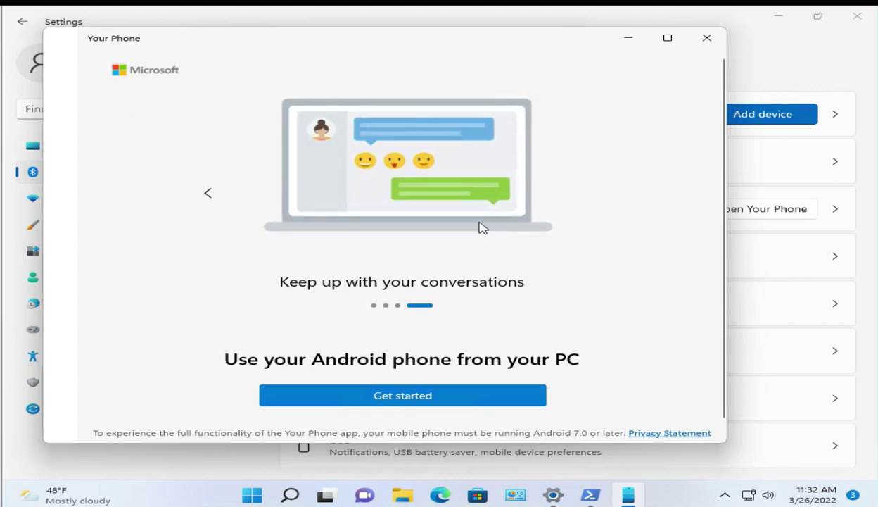
# Start Your Phone setup, review the pairing instructions, and confirm the companion app is ready
pyautogui.click(386, 400)
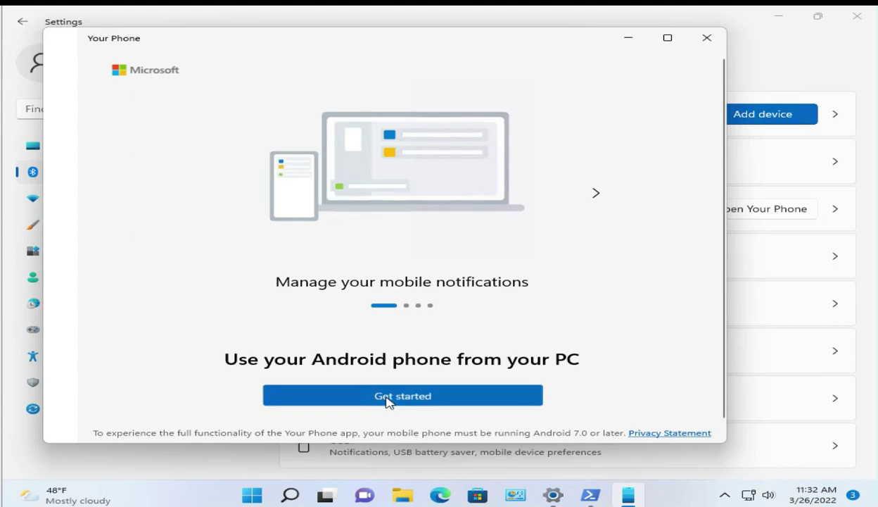
pyautogui.scroll(-1, 384, 292)
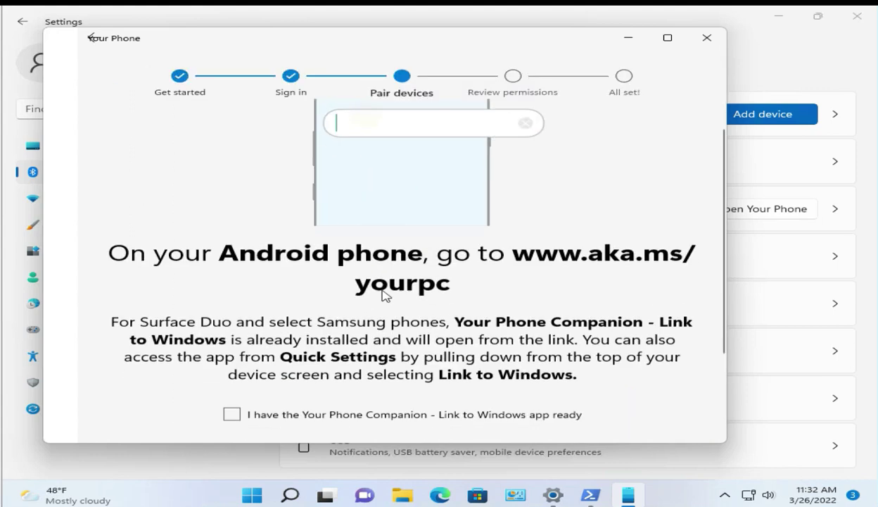
pyautogui.scroll(-2, 383, 292)
pyautogui.scroll(1, 197, 295)
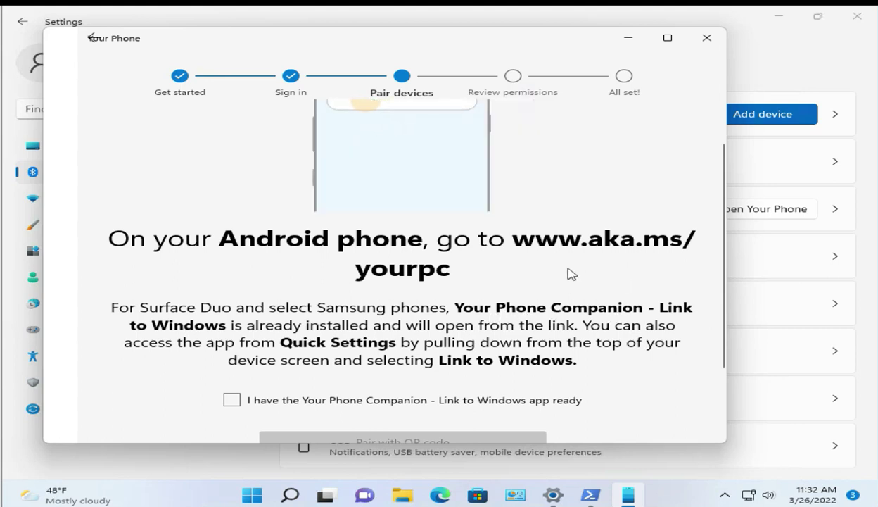
pyautogui.scroll(-3, 528, 281)
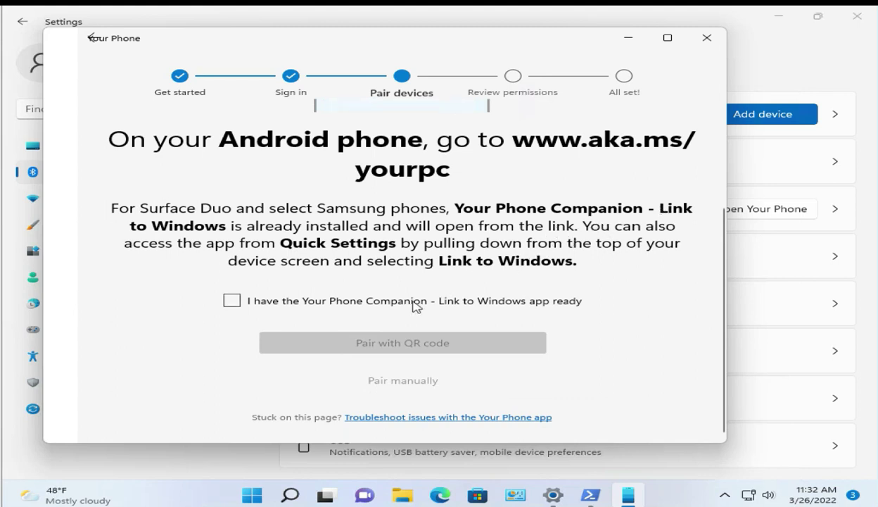
pyautogui.click(237, 303)
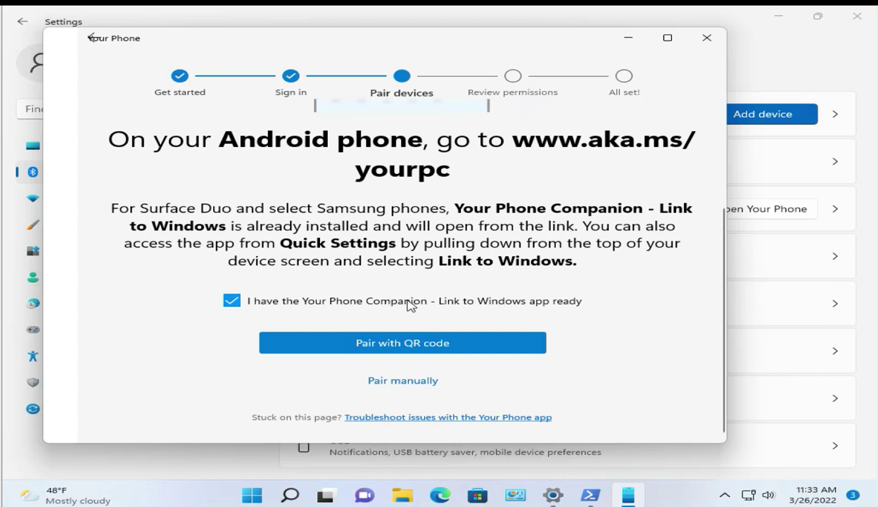
# Link the Android phone by scanning the Your Phone pairing QR code
pyautogui.click(425, 349)
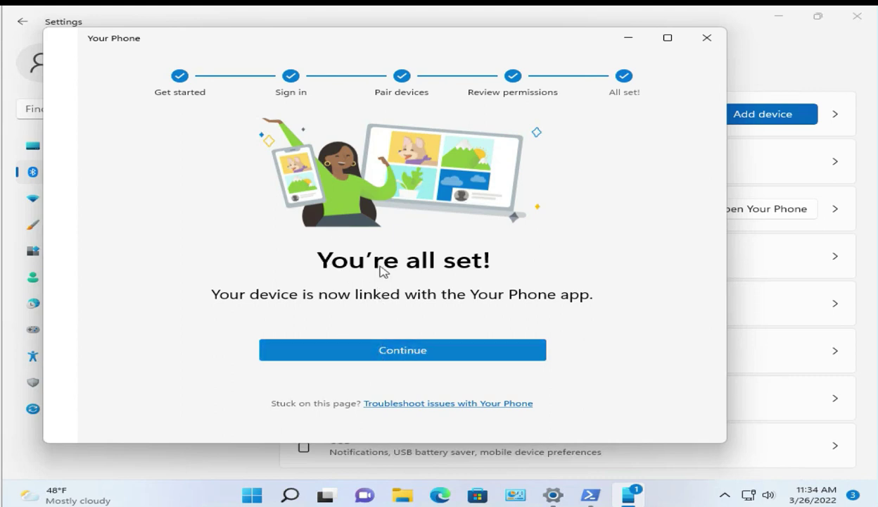
# Finish setup and skip the starting-task choice to reach the synced Messages page
pyautogui.click(391, 352)
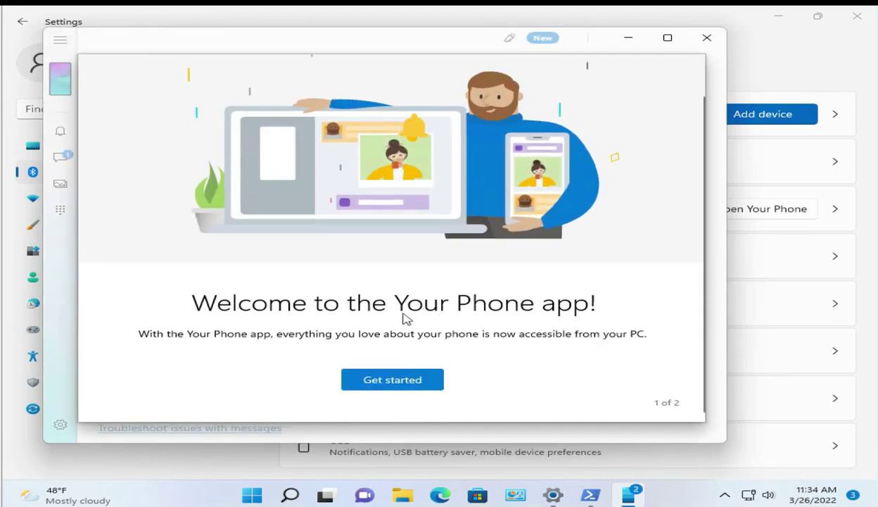
pyautogui.click(372, 384)
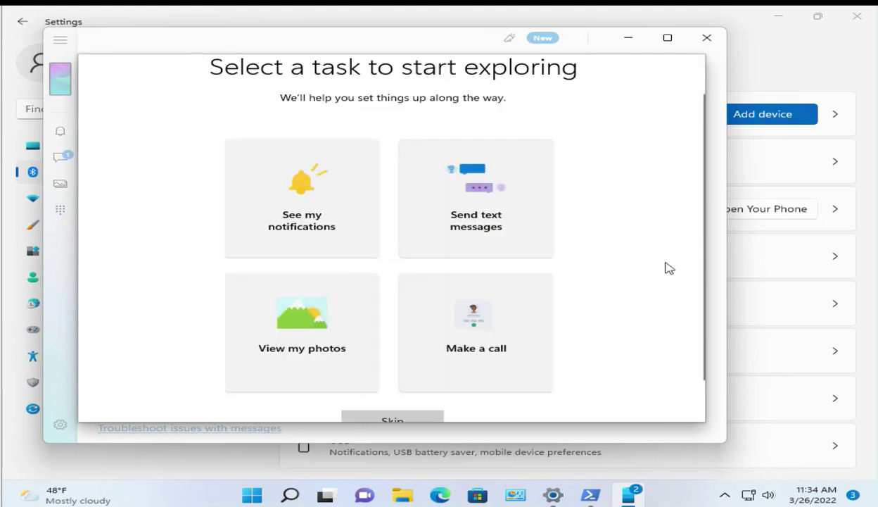
pyautogui.scroll(-1, 649, 211)
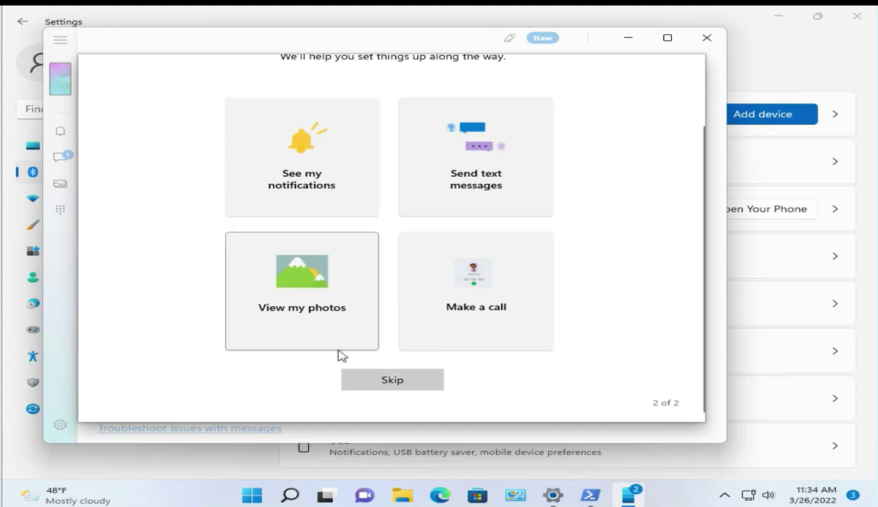
pyautogui.click(373, 380)
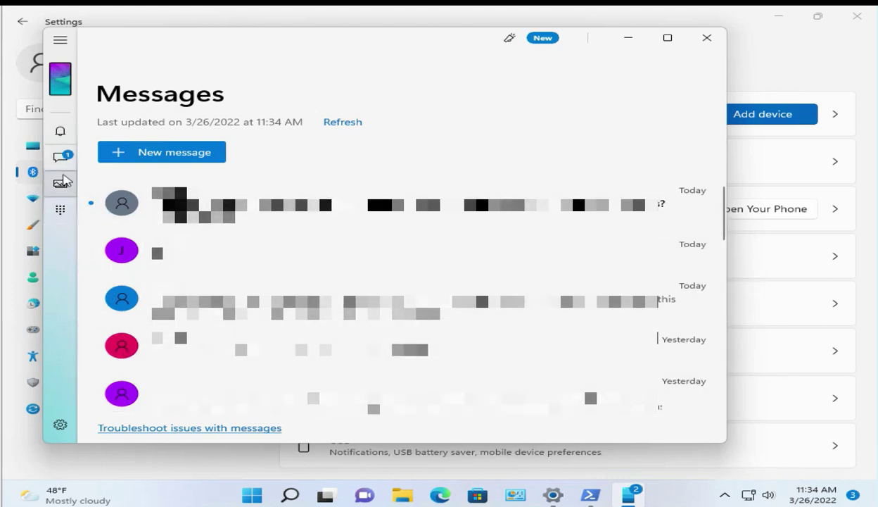
# View the Notifications and Calls pages and attempt calling setup, which requires Bluetooth
pyautogui.click(61, 132)
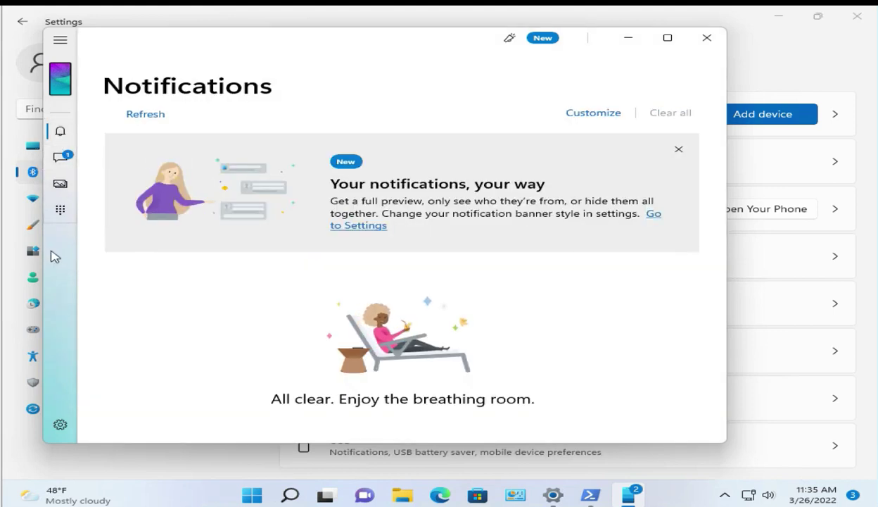
pyautogui.click(61, 211)
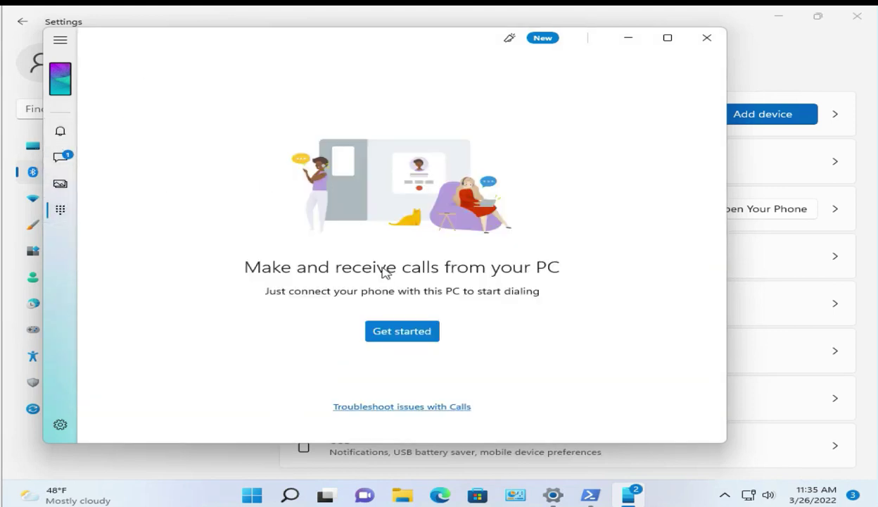
pyautogui.click(417, 337)
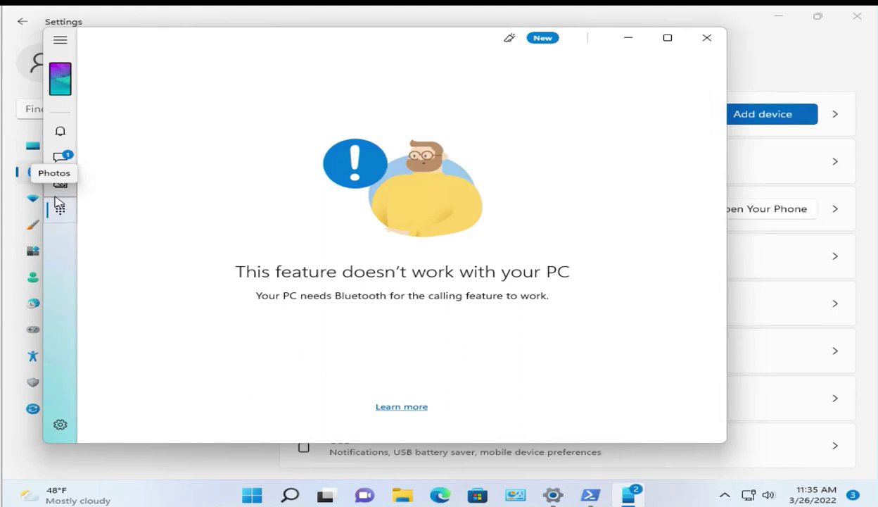